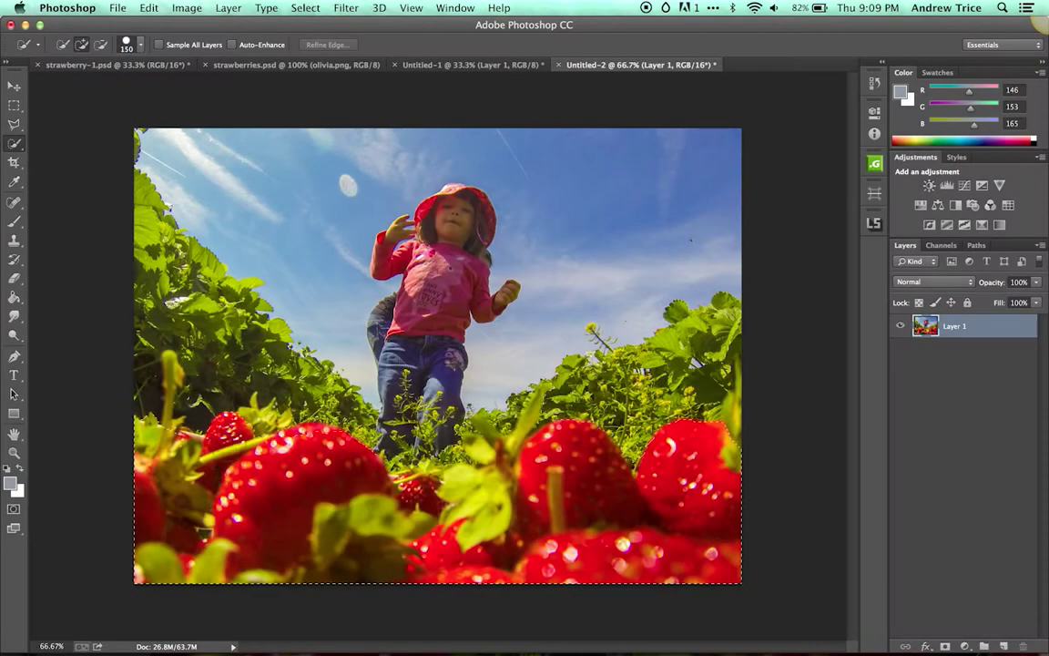
# Scroll the Photoshop view to check the strawberries cut out onto Layer 2
pyautogui.scroll(3, 302, 398)
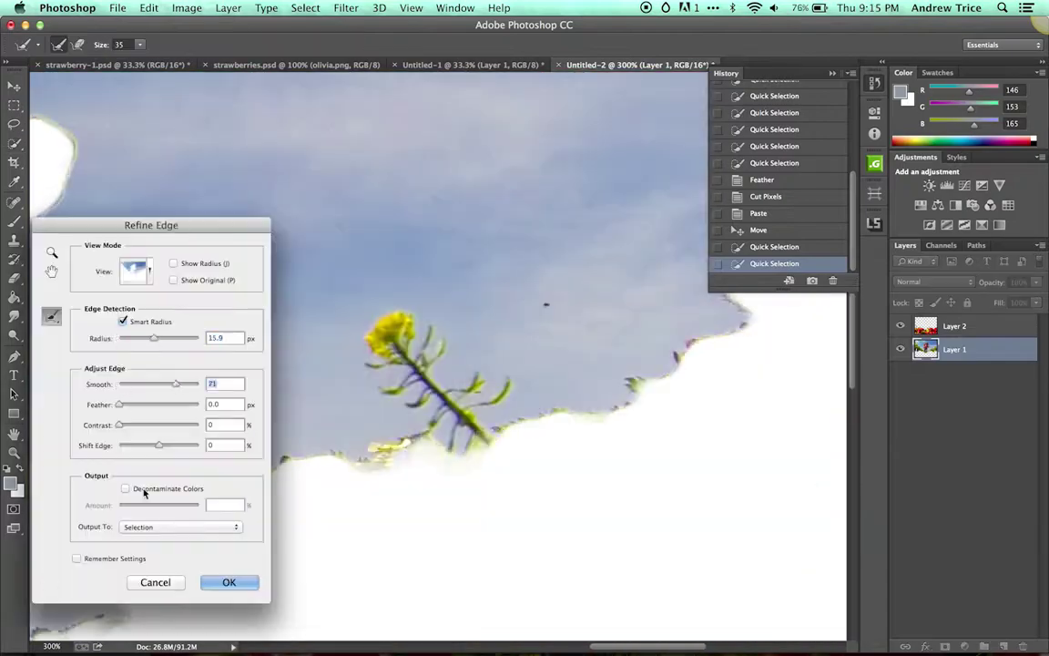
# Clone sky over the middle of the sky layer and foliage into the lower gaps, then select Layer 1
pyautogui.press('Escape')
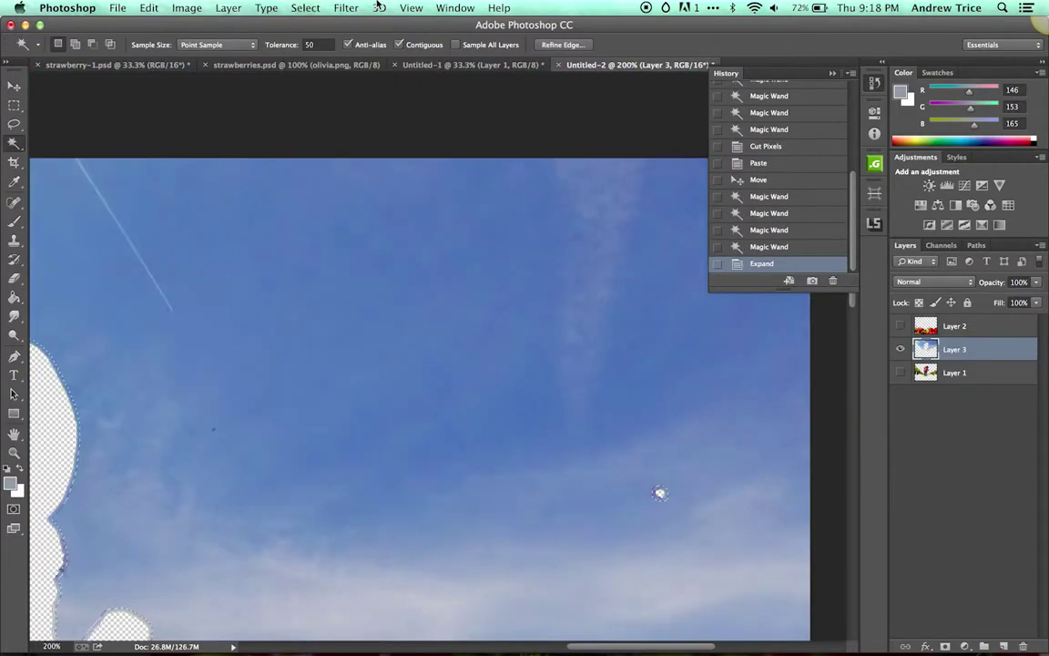
pyautogui.click(321, 40)
pyautogui.moveTo(301, 273); pyautogui.dragTo(365, 444)
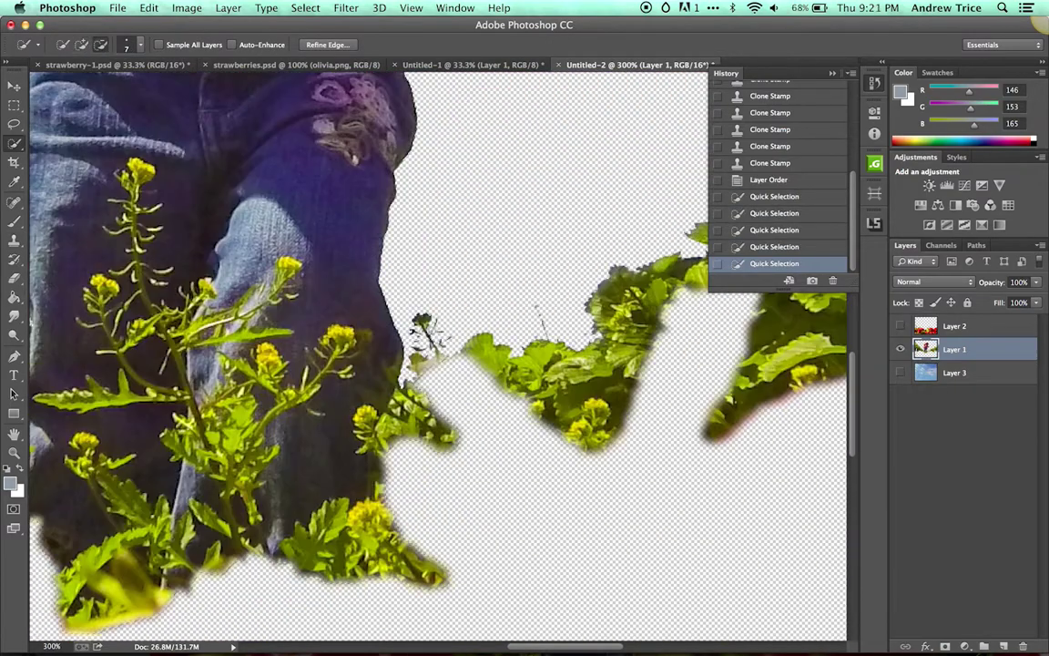
pyautogui.click(305, 7)
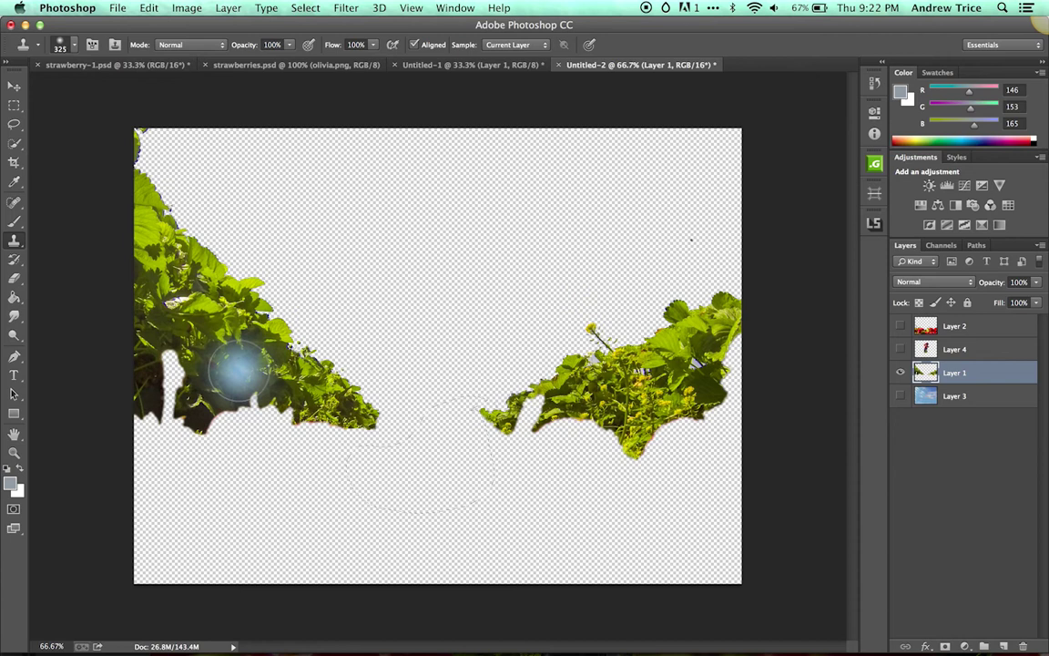
pyautogui.moveTo(235, 370)
pyautogui.mouseDown()
pyautogui.moveTo(186, 428)
pyautogui.moveTo(715, 439)
pyautogui.moveTo(437, 474)
pyautogui.moveTo(568, 416)
pyautogui.mouseUp()
pyautogui.moveTo(410, 510)
pyautogui.mouseDown()
pyautogui.moveTo(680, 574)
pyautogui.moveTo(365, 547)
pyautogui.moveTo(270, 574)
pyautogui.moveTo(152, 574)
pyautogui.mouseUp()
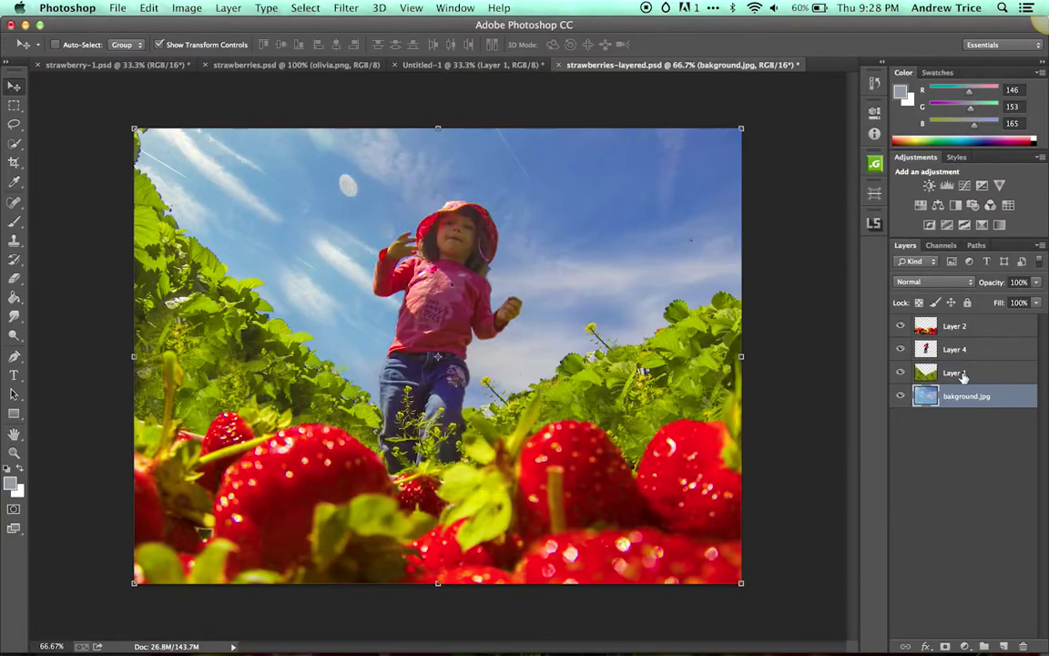
pyautogui.click(964, 379)
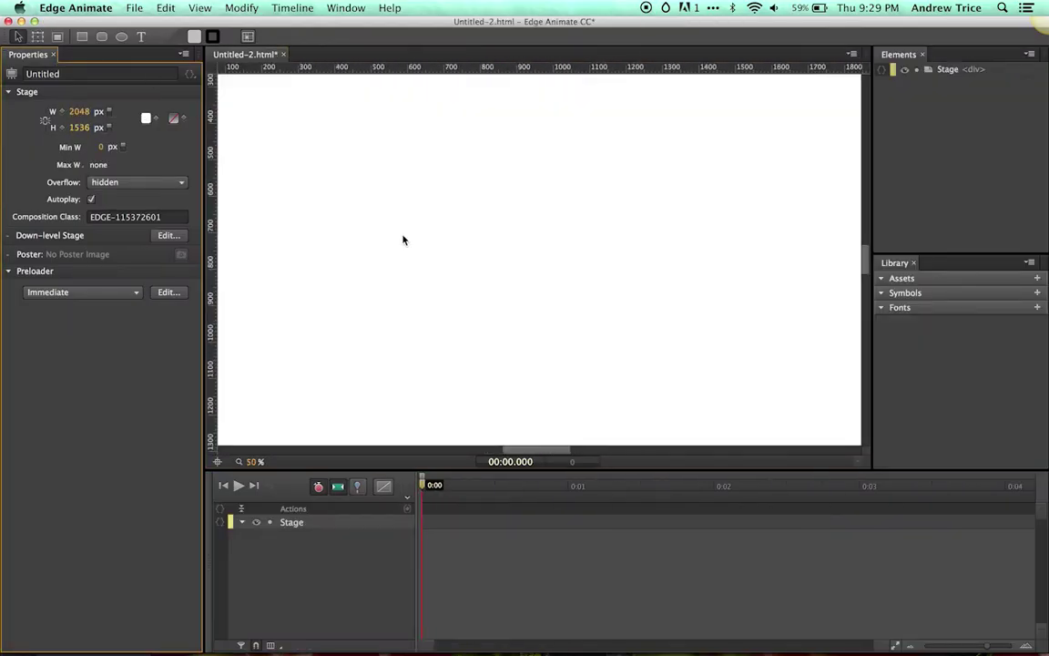
# Save the composition as Parallax inside a new animate folder
pyautogui.press('super+minus')
pyautogui.press('super+shift+s')
pyautogui.click(609, 302)
pyautogui.press('Return')
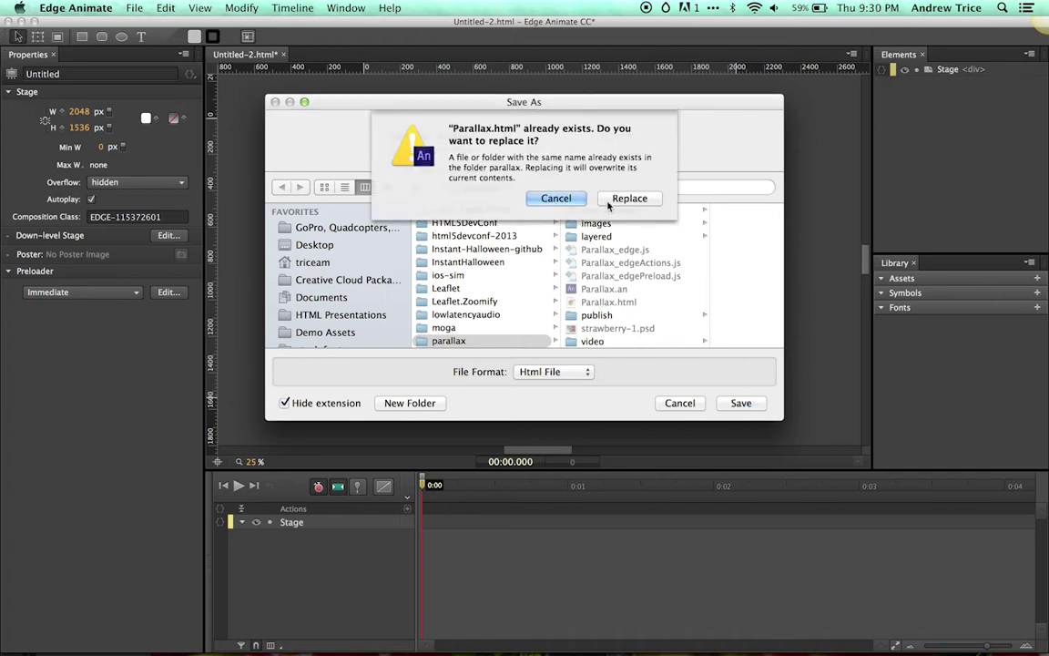
pyautogui.press('Escape')
pyautogui.click(397, 402)
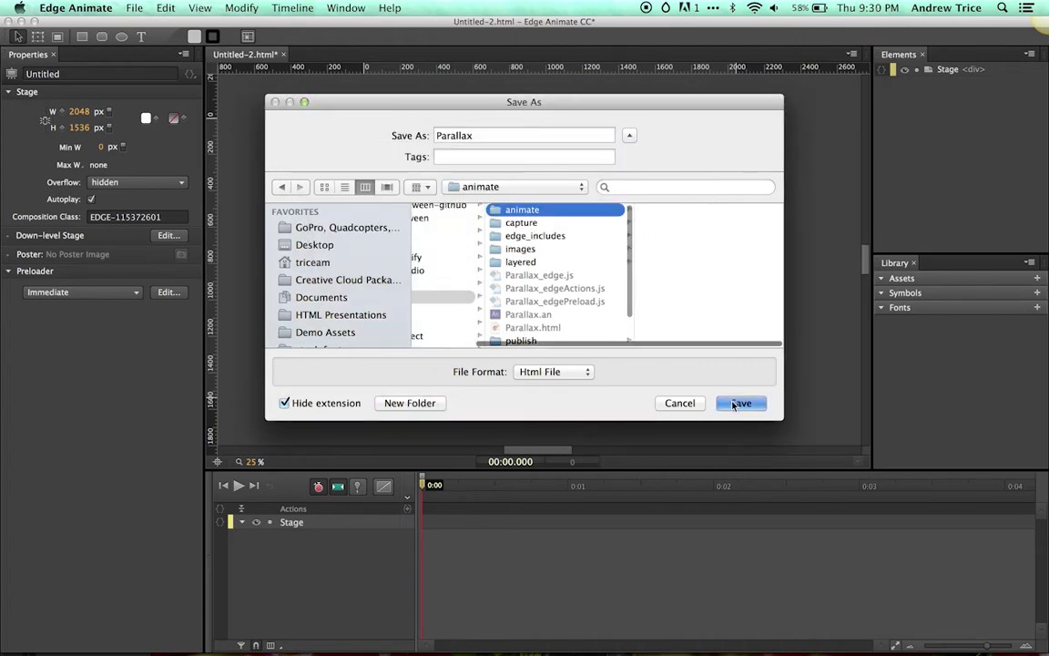
pyautogui.press('Return')
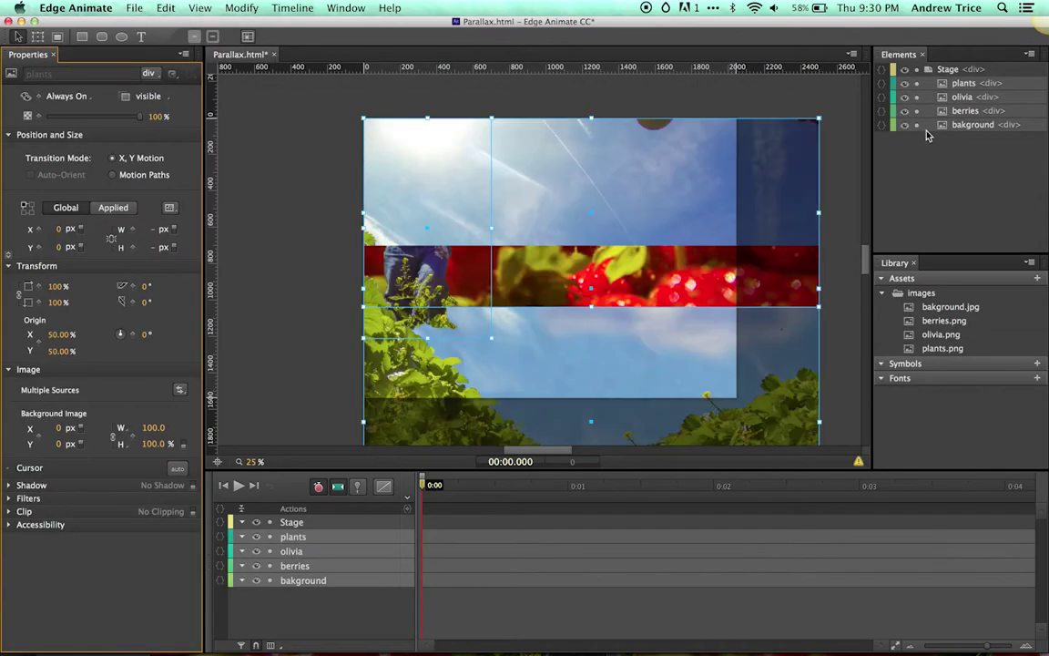
# Restack the layers so berries is on top, then olivia, plants and bakground
pyautogui.click(926, 126)
pyautogui.press('super+minus')
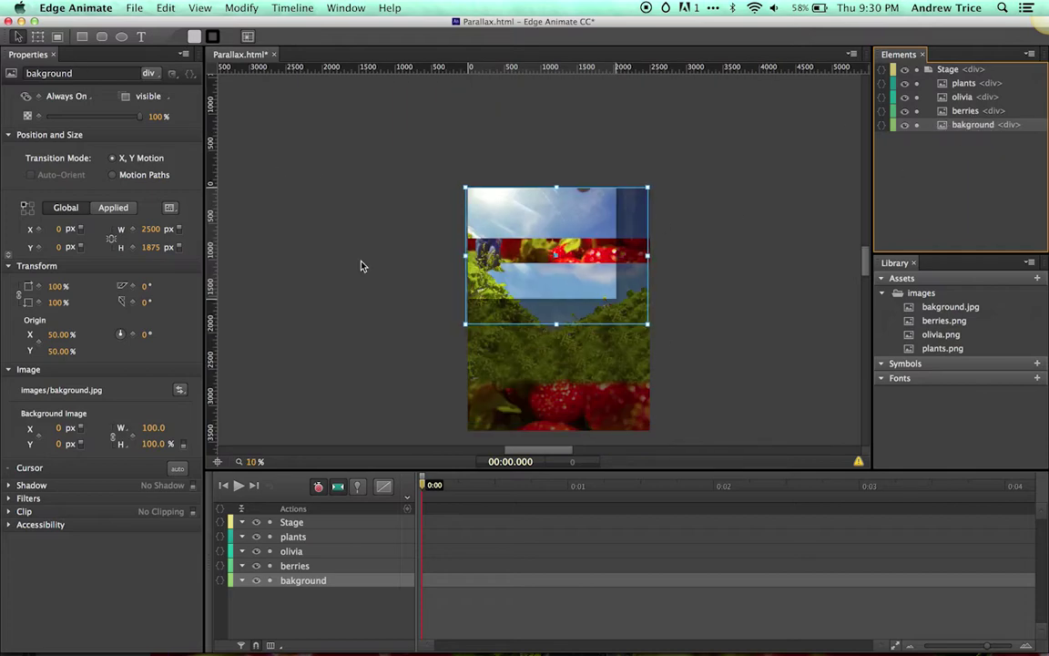
pyautogui.click(960, 110)
pyautogui.press('super+shift+bracketright')
pyautogui.click(966, 110)
pyautogui.press('super+bracketright')
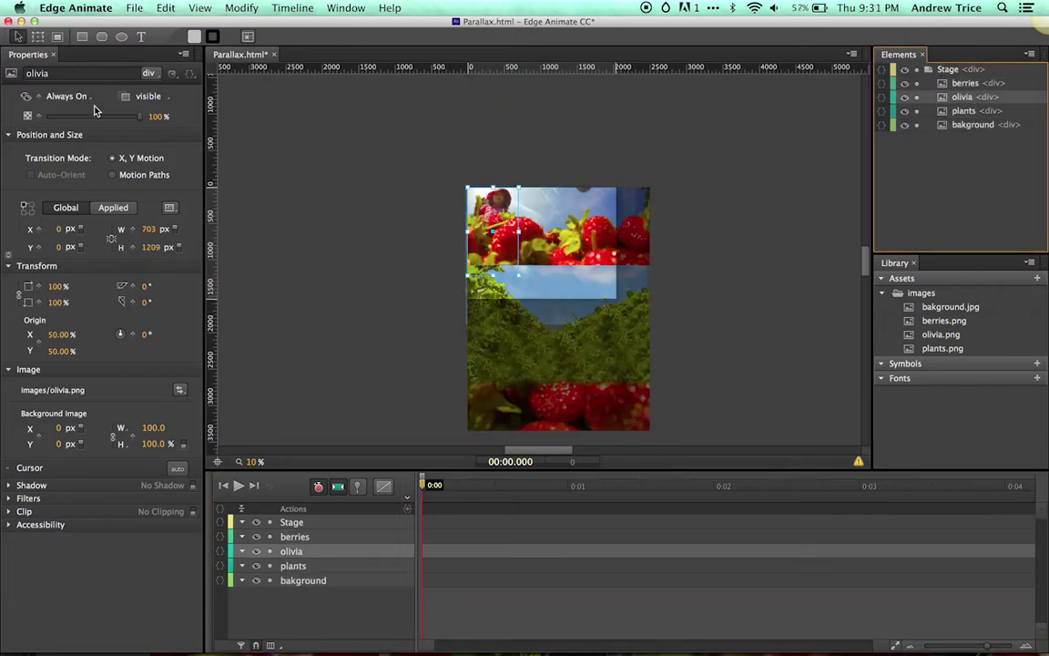
pyautogui.press('super+equal')
pyautogui.click(625, 319)
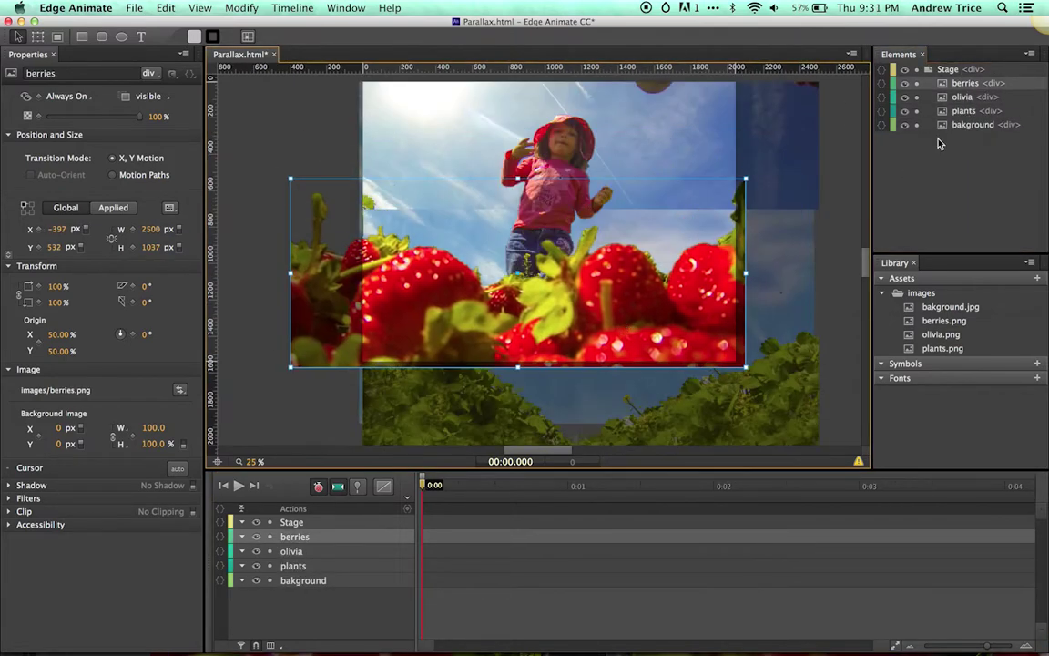
pyautogui.click(964, 110)
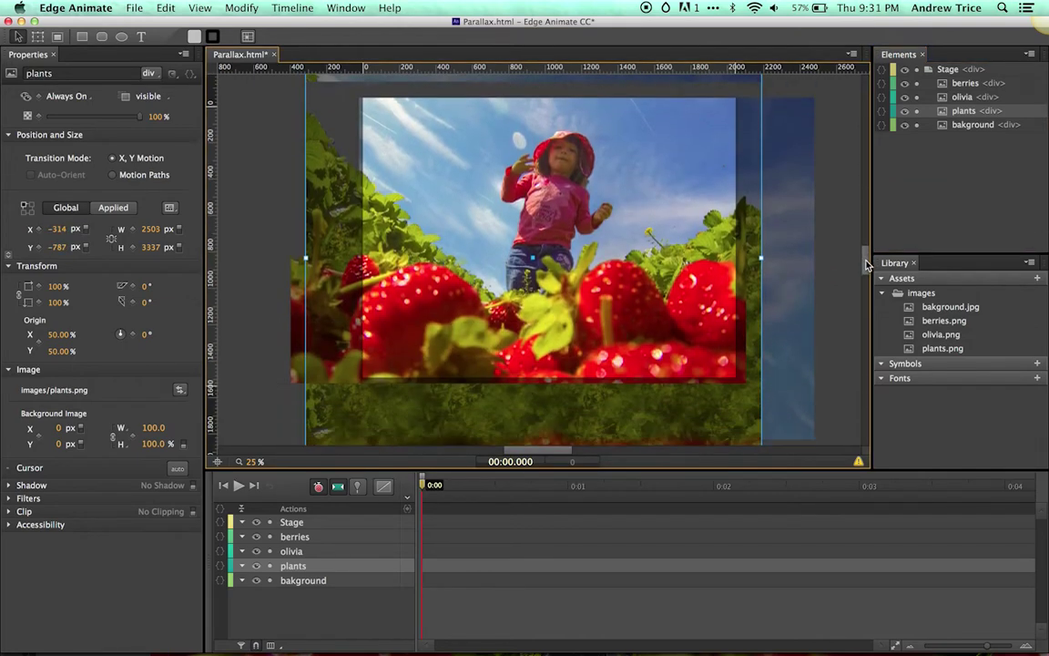
pyautogui.scroll(2, 866, 262)
pyautogui.click(973, 125)
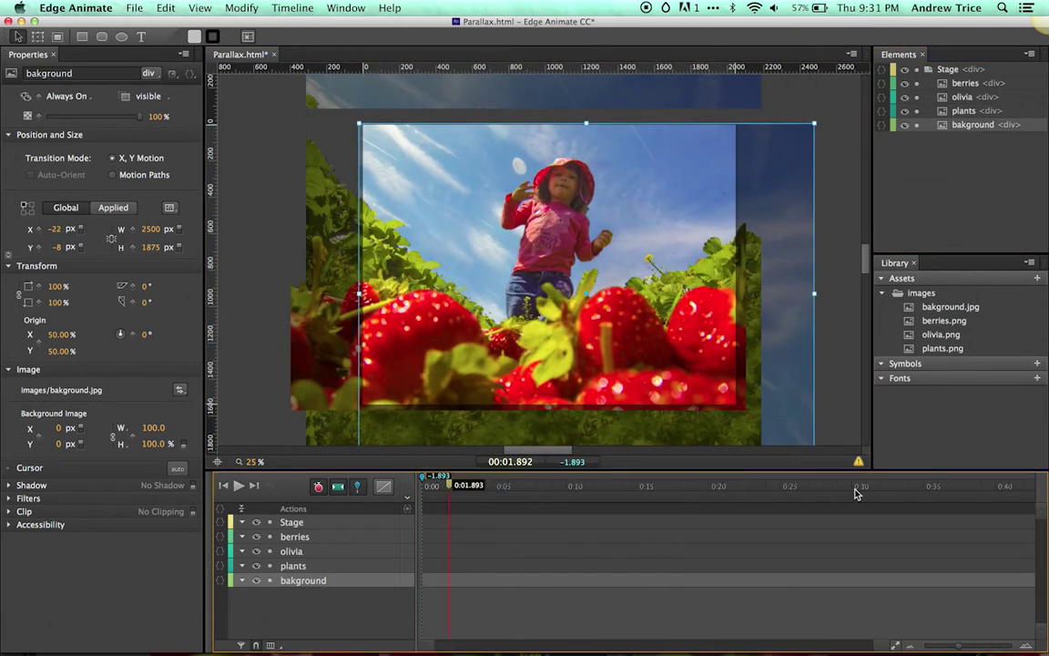
# Move the playhead toward 0:30 and check the bakground, plants and berries tracks
pyautogui.click(784, 516)
pyautogui.click(968, 124)
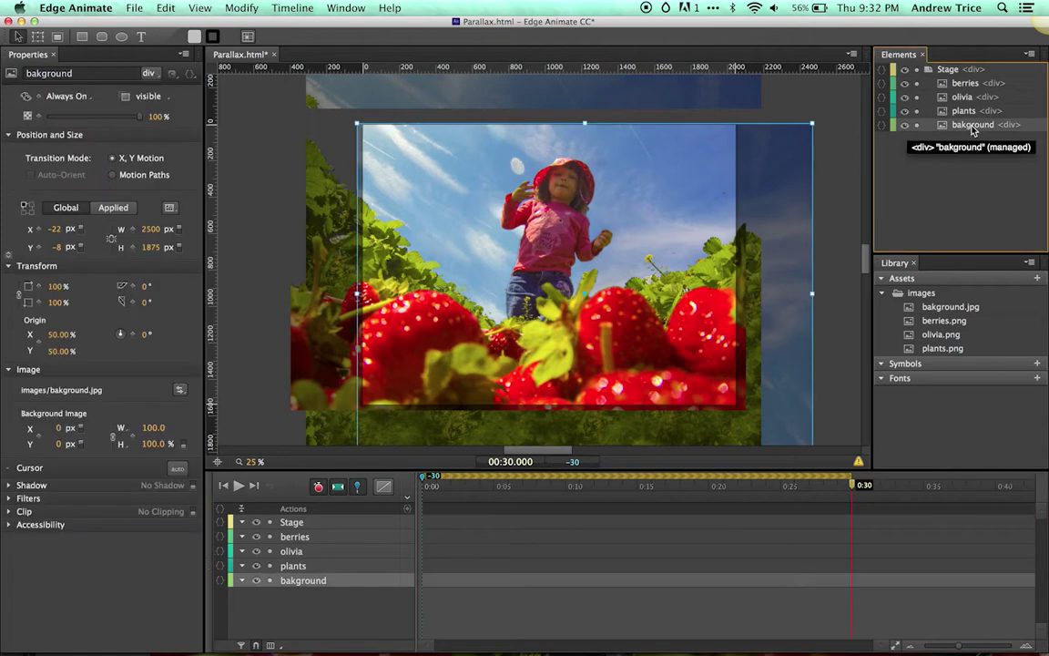
pyautogui.click(966, 110)
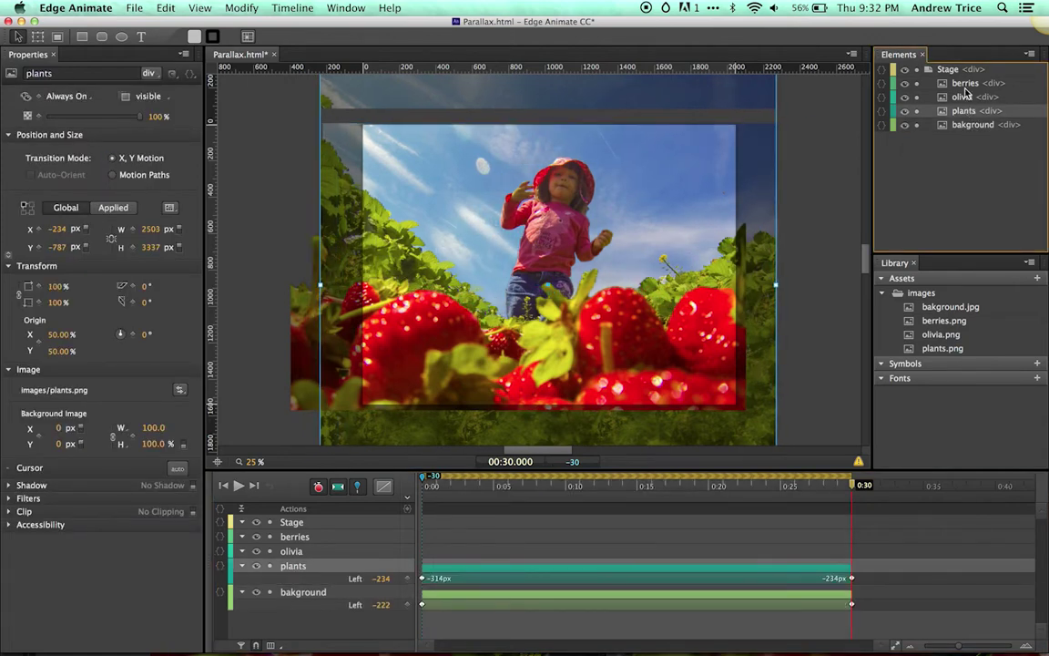
pyautogui.click(965, 83)
pyautogui.moveTo(456, 486); pyautogui.dragTo(651, 492)
# Key the berries Top at 642 at the animation end, then play back to check the parallax
pyautogui.hotkey('shift', 'Down')
pyautogui.hotkey('shift', 'Down')
pyautogui.hotkey('shift', 'Down')
pyautogui.hotkey('shift', 'Down')
pyautogui.hotkey('shift', 'Down')
pyautogui.hotkey('shift', 'Down')
pyautogui.hotkey('shift', 'Down')
pyautogui.hotkey('shift', 'Down')
pyautogui.hotkey('ctrl', 'z')
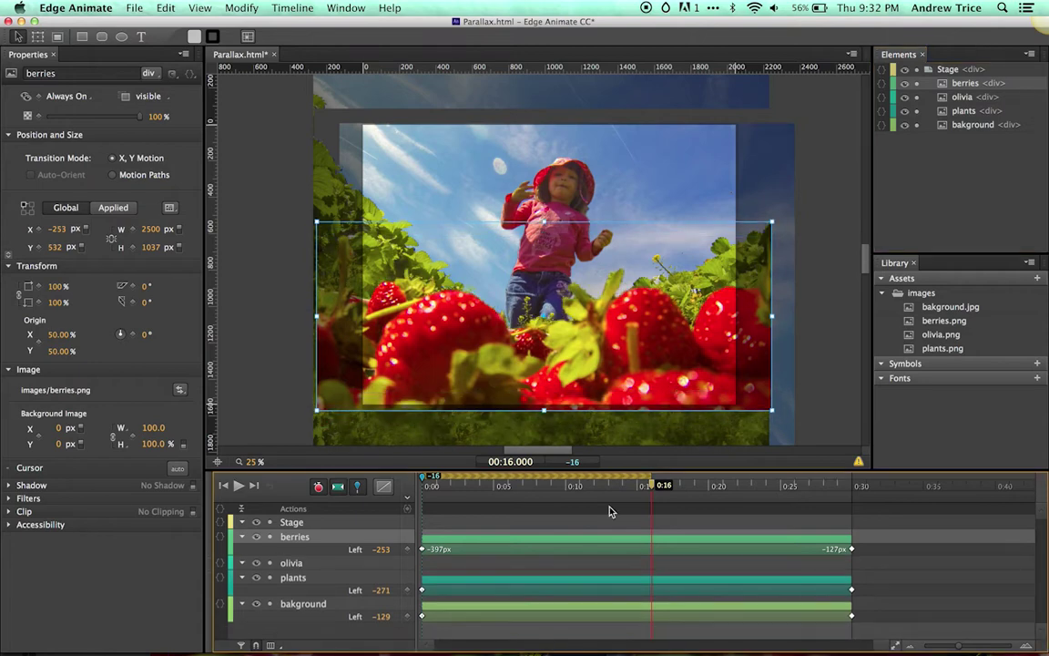
pyautogui.click(866, 521)
pyautogui.hotkey('shift', 'Down')
pyautogui.hotkey('shift', 'Down')
pyautogui.hotkey('shift', 'Down')
pyautogui.hotkey('shift', 'Down')
pyautogui.hotkey('shift', 'Down')
pyautogui.hotkey('shift', 'Down')
pyautogui.hotkey('shift', 'Down')
pyautogui.hotkey('shift', 'Down')
pyautogui.hotkey('shift', 'Down')
pyautogui.hotkey('shift', 'Down')
pyautogui.hotkey('shift', 'Down')
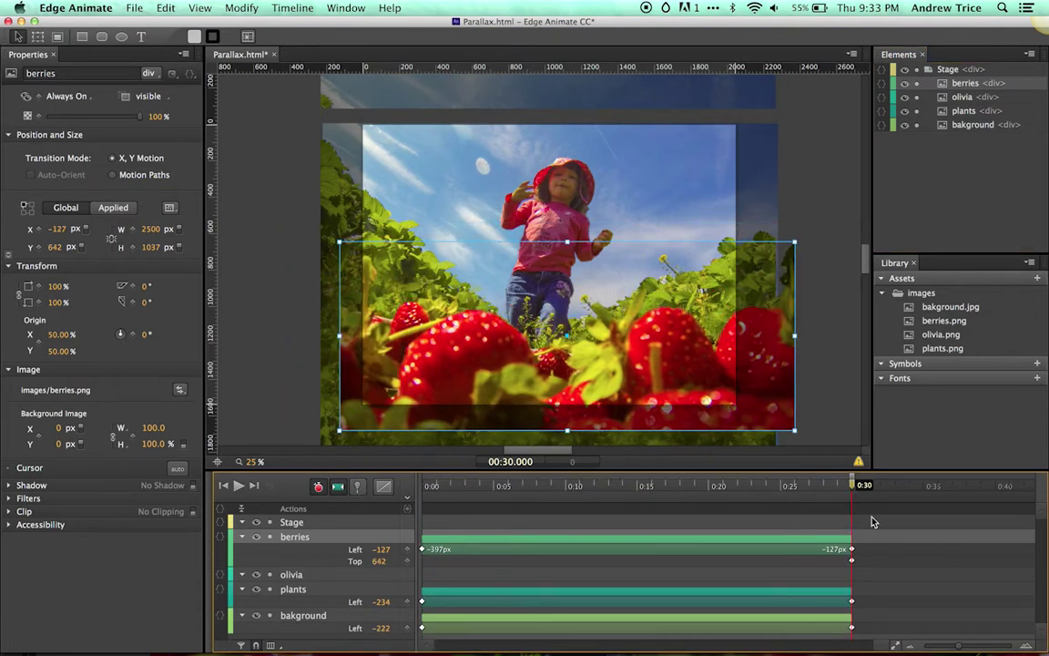
pyautogui.press('space')
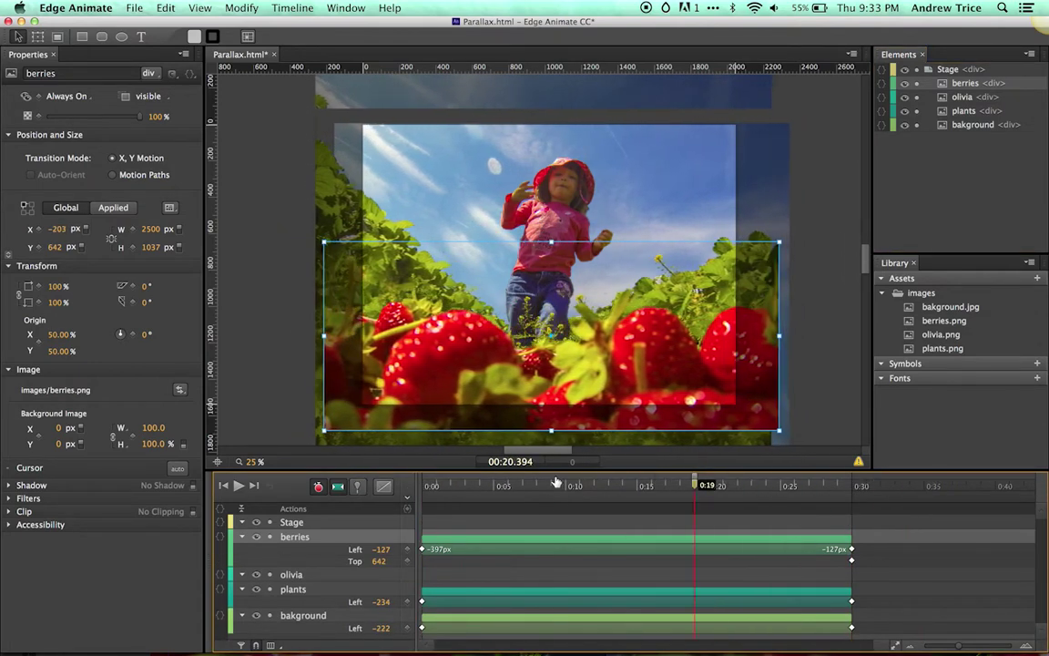
pyautogui.moveTo(625, 485); pyautogui.dragTo(875, 486)
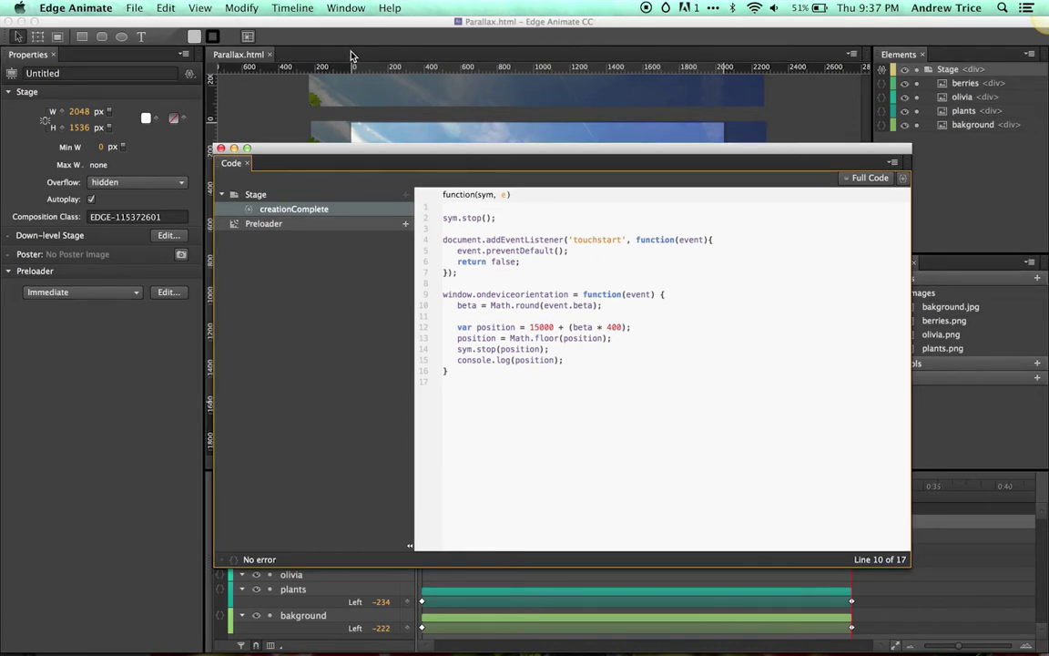
# Open the File menu to save the Parallax composition
pyautogui.click(132, 8)
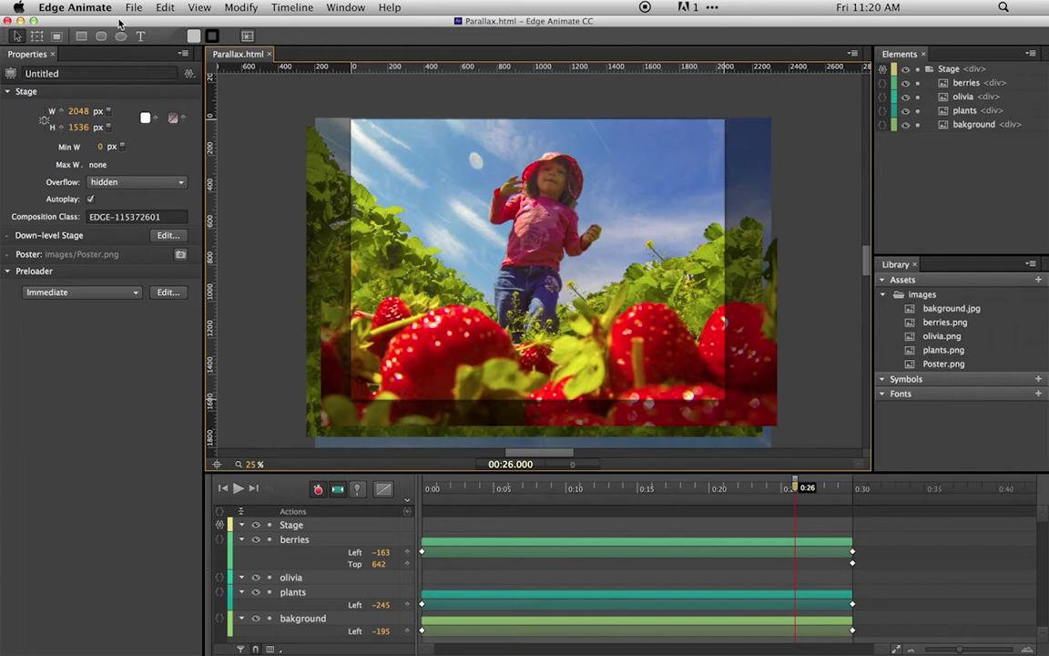
# Enable the deployment package option in Publish Settings and publish the Parallax composition
pyautogui.click(134, 8)
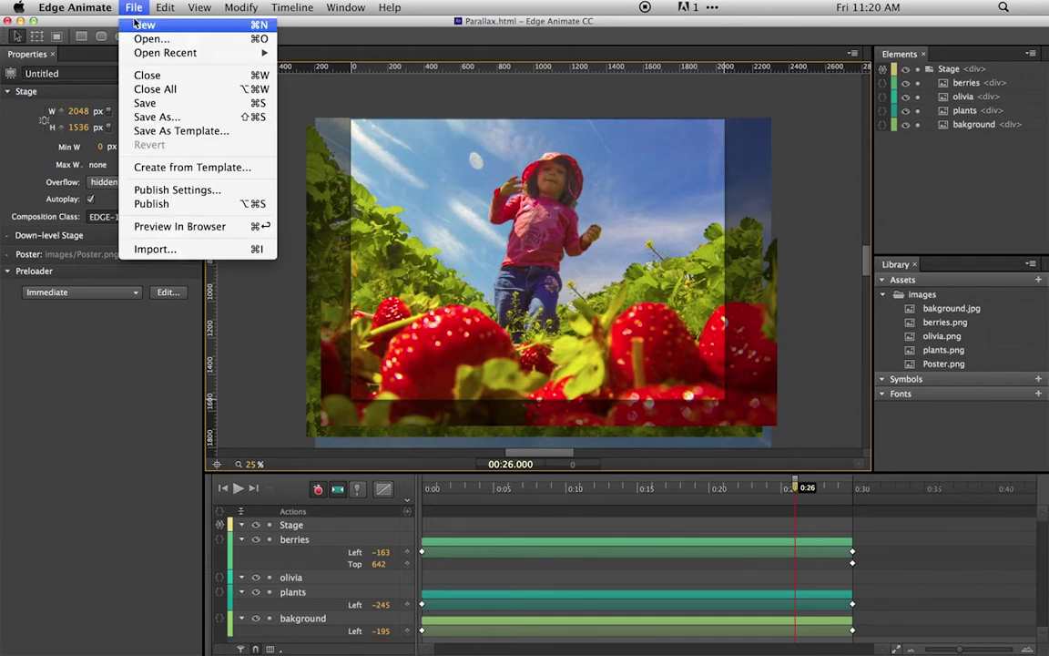
pyautogui.click(149, 190)
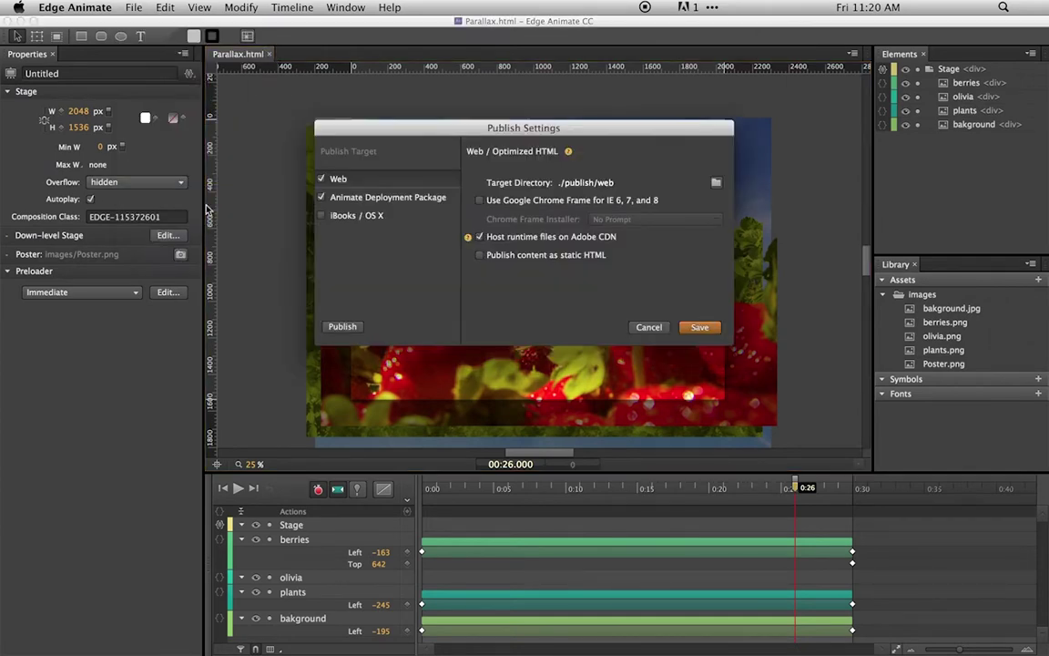
pyautogui.click(354, 198)
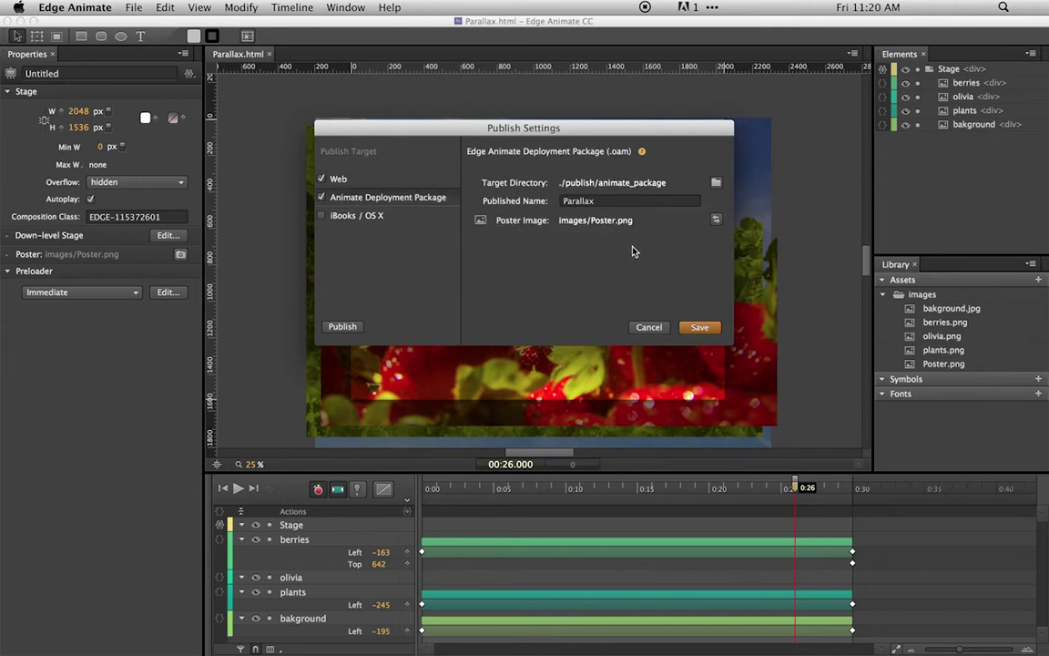
pyautogui.click(343, 327)
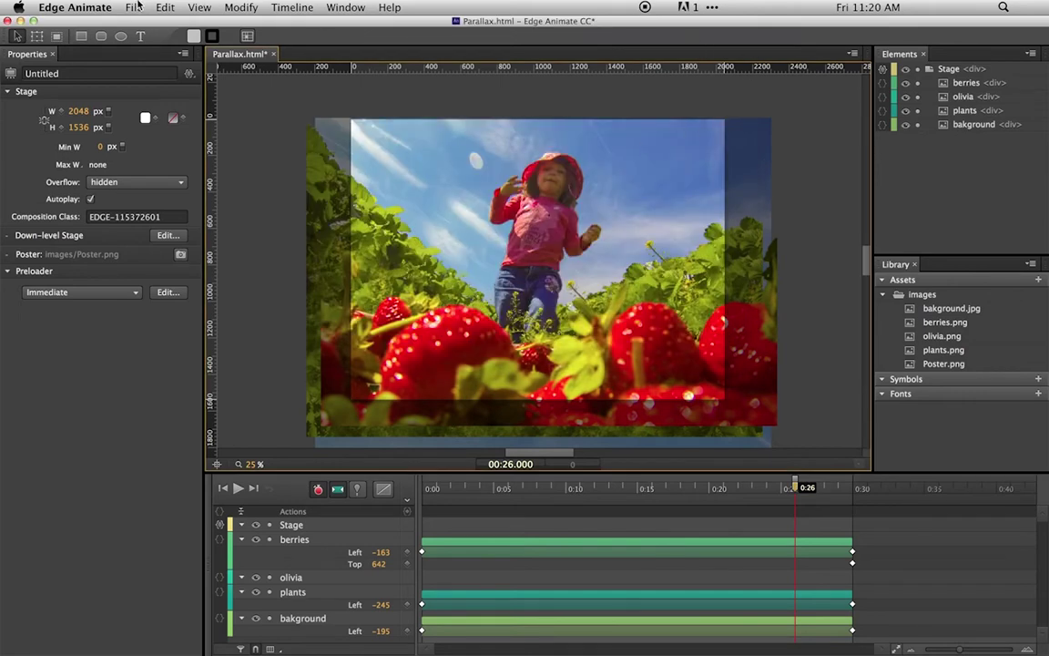
pyautogui.click(138, 7)
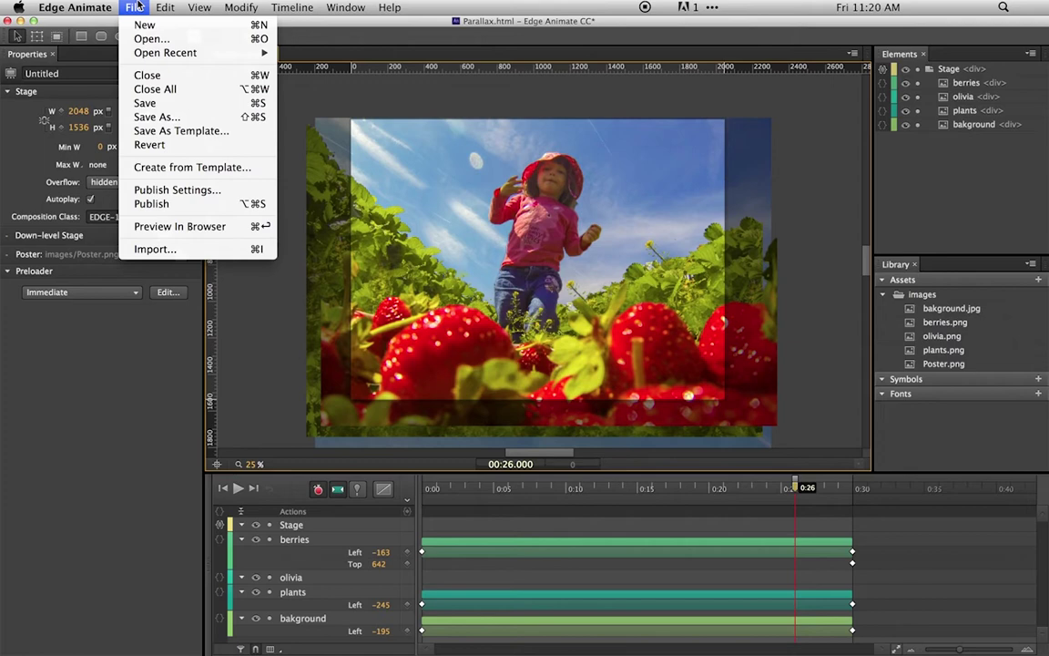
pyautogui.click(164, 203)
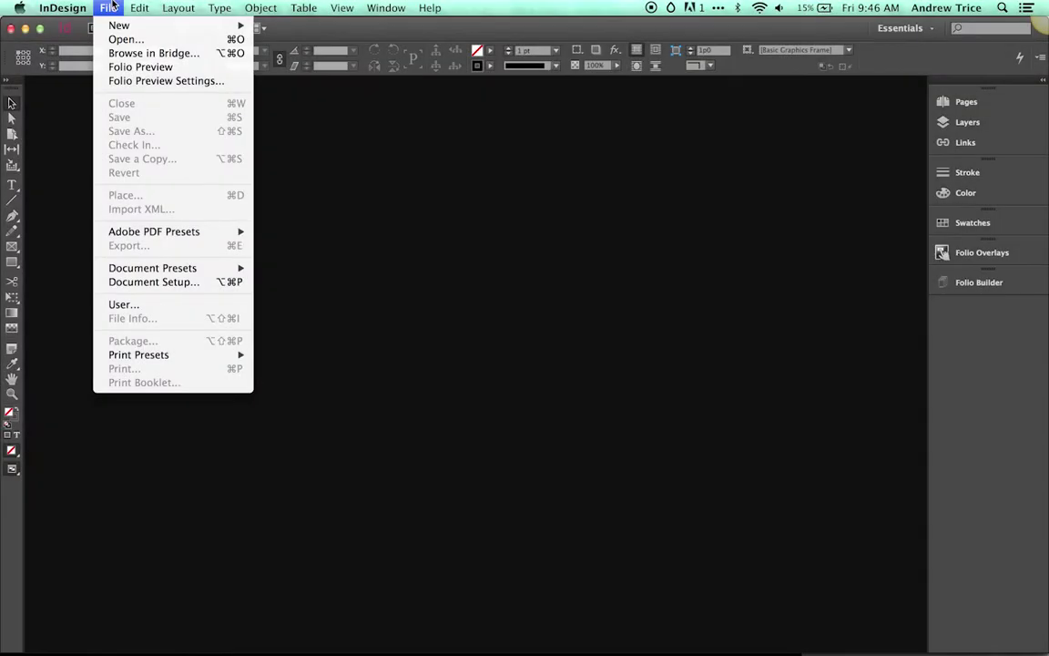
# Create a new Digital Publishing document with width 2048 px and height 1536 px
pyautogui.moveTo(200, 26)
pyautogui.click(298, 30)
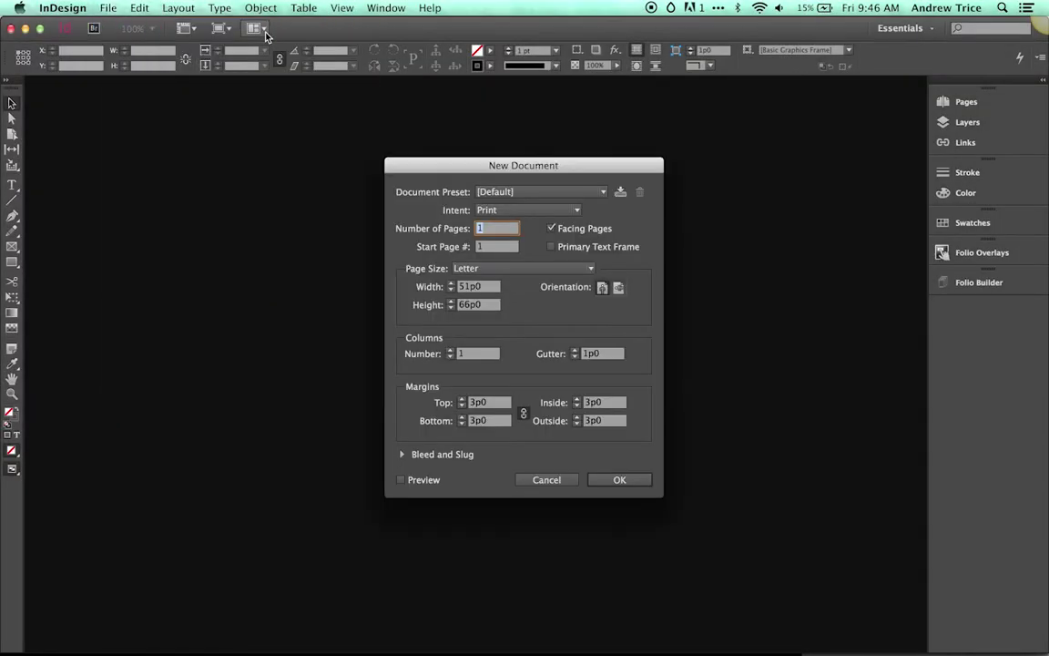
pyautogui.click(510, 209)
pyautogui.click(507, 254)
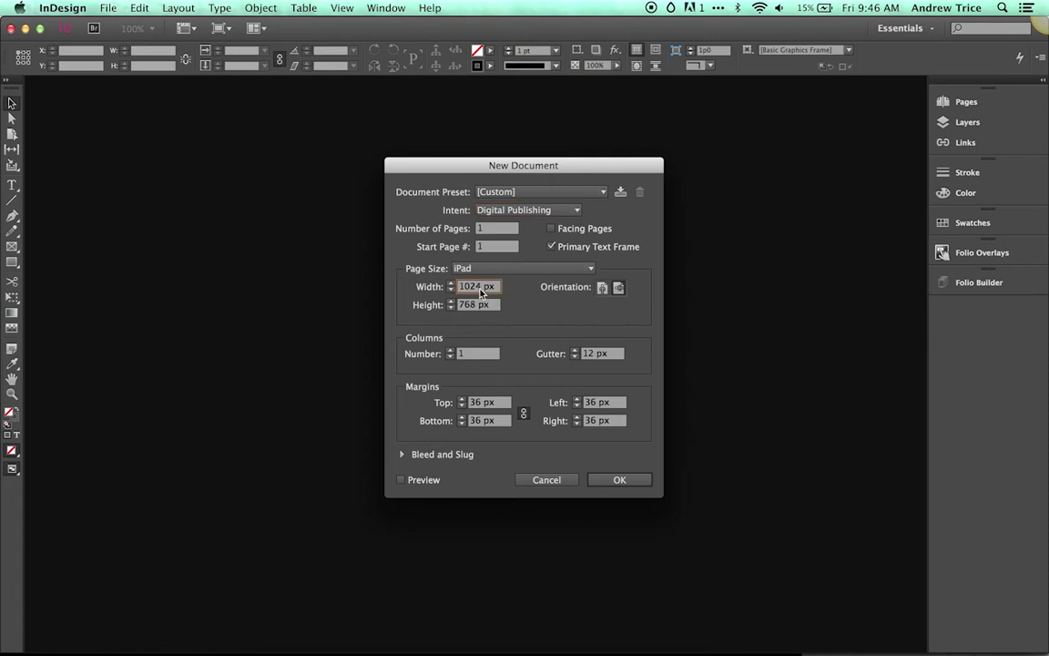
pyautogui.write('2048')
pyautogui.press('Tab')
pyautogui.write('1536')
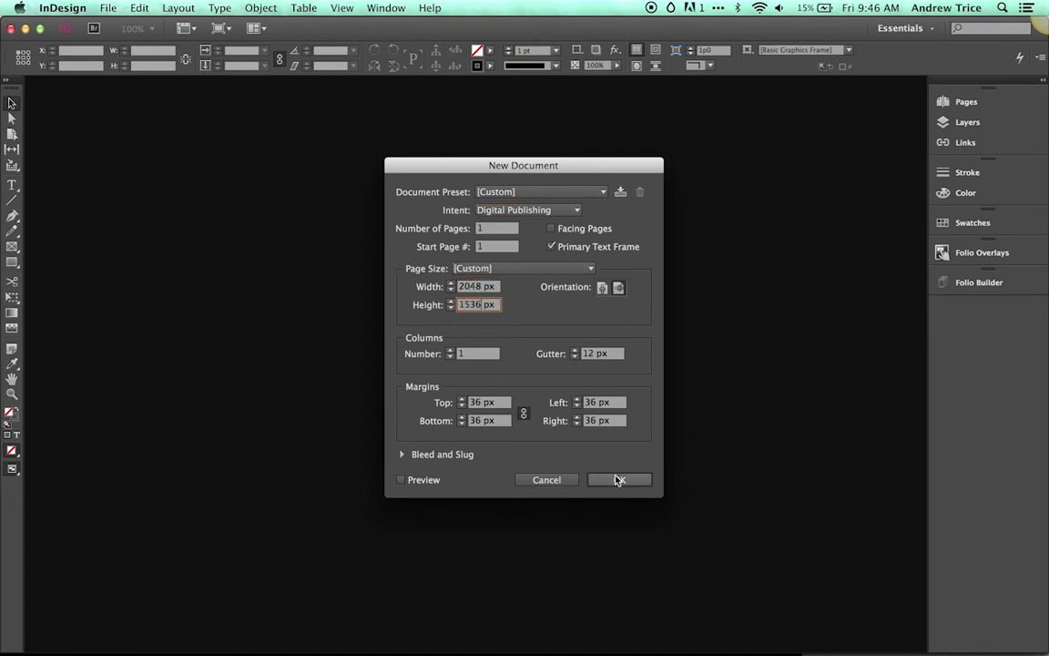
pyautogui.click(618, 480)
pyautogui.press('super+Tab')
pyautogui.press('super+Tab')
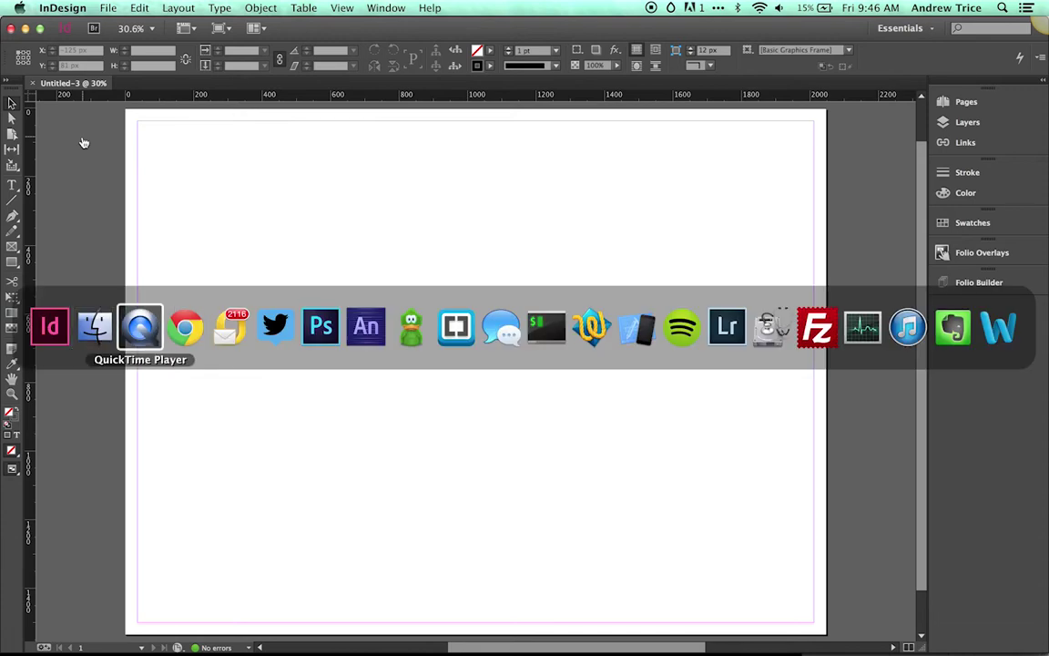
# Drop Parallax.oam onto the page, size its frame to the page edges and fill it proportionally
pyautogui.press('super+shift+Tab')
pyautogui.moveTo(456, 279); pyautogui.dragTo(144, 124)
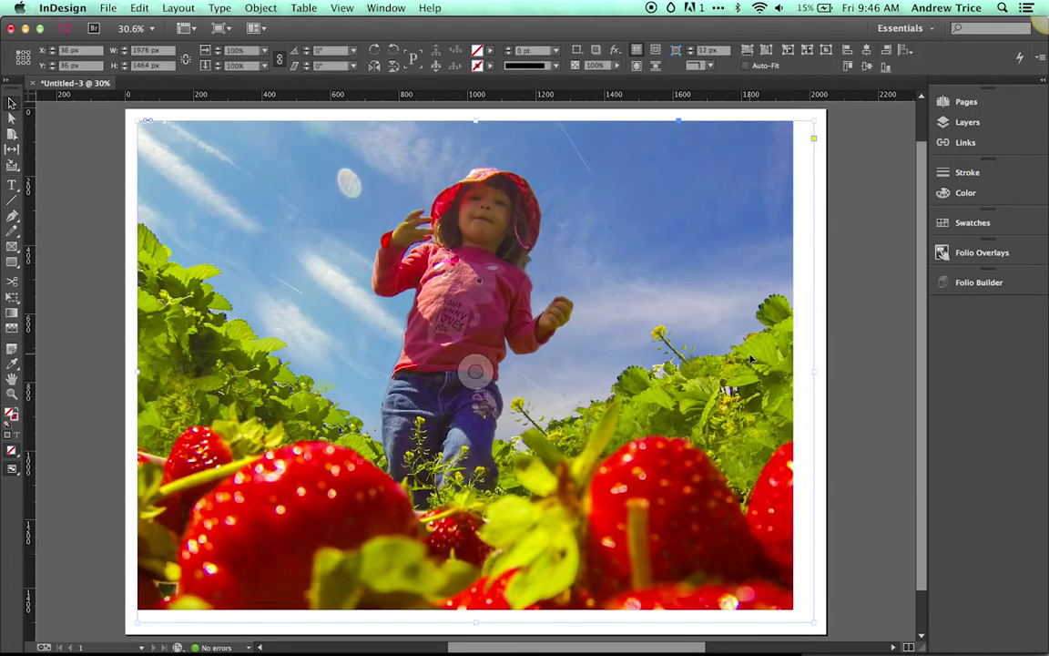
pyautogui.moveTo(137, 119); pyautogui.dragTo(126, 109)
pyautogui.moveTo(817, 625); pyautogui.dragTo(825, 633)
pyautogui.moveTo(436, 396); pyautogui.dragTo(428, 389)
pyautogui.press('super+z')
pyautogui.scroll(-3, 638, 455)
pyautogui.press('super+alt+shift+c')
pyautogui.scroll(2, 827, 590)
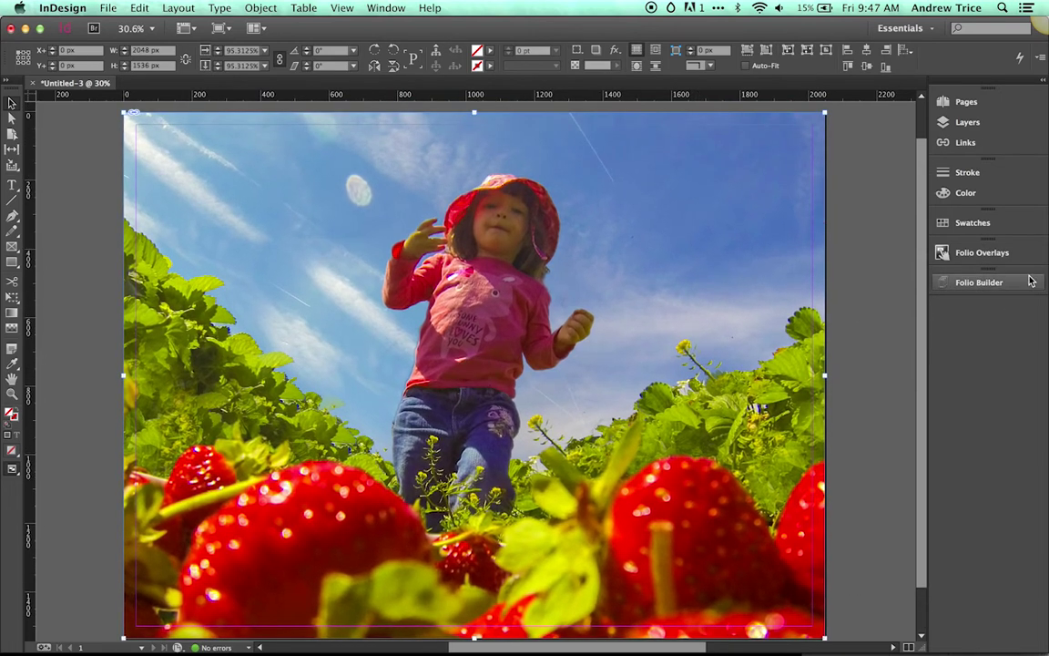
# Start a new landscape folio named Strawberries! with Automatic default format
pyautogui.click(980, 284)
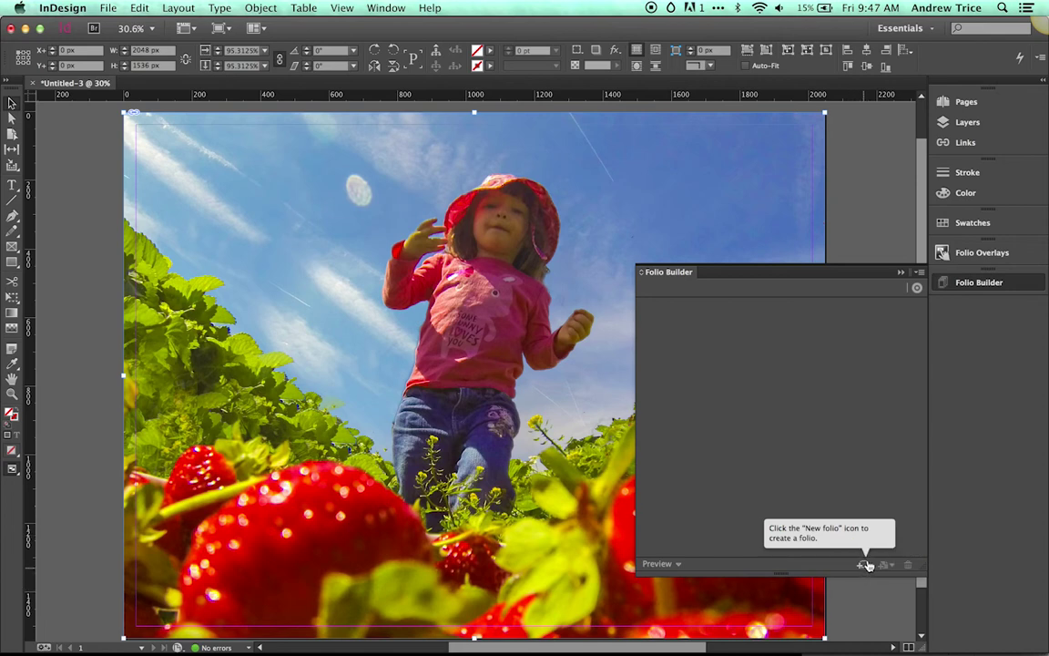
pyautogui.click(863, 564)
pyautogui.write('Strawberries!')
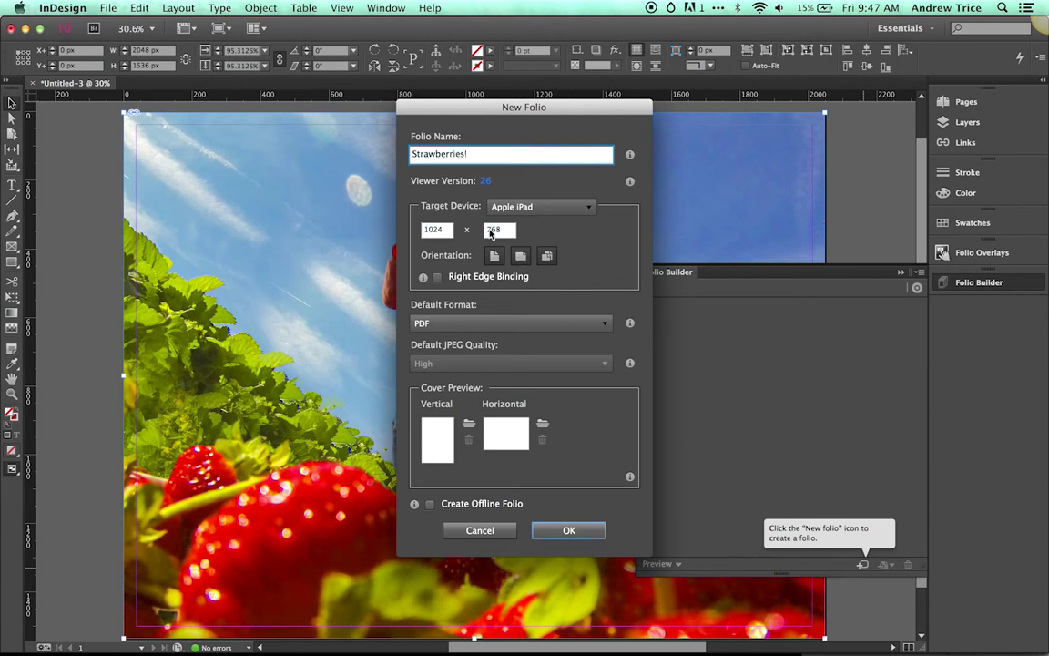
pyautogui.click(520, 255)
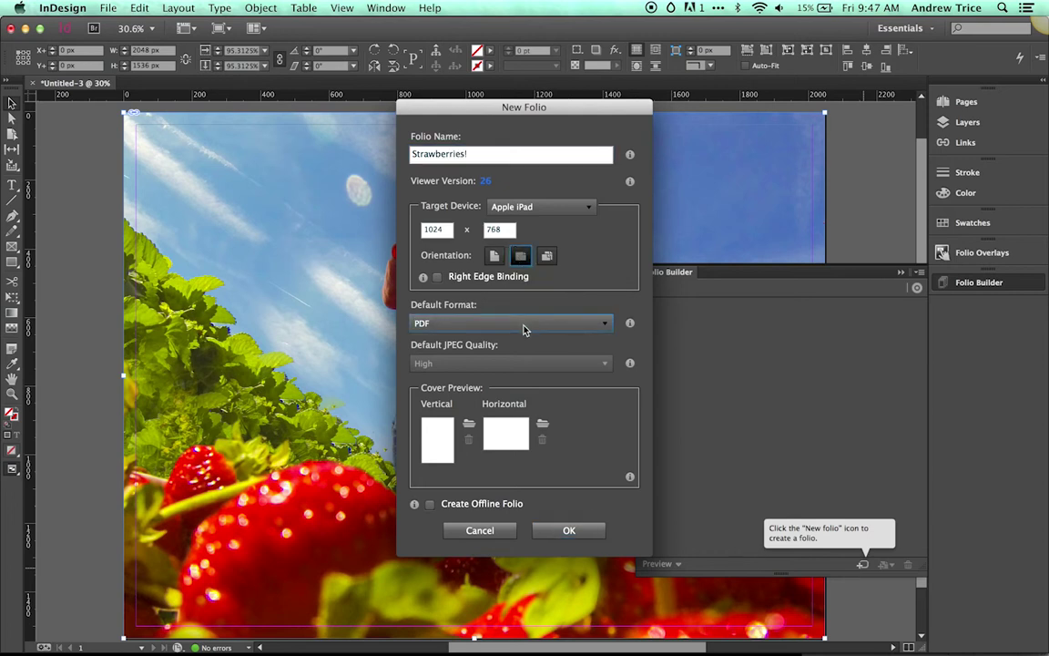
pyautogui.click(525, 326)
pyautogui.click(515, 340)
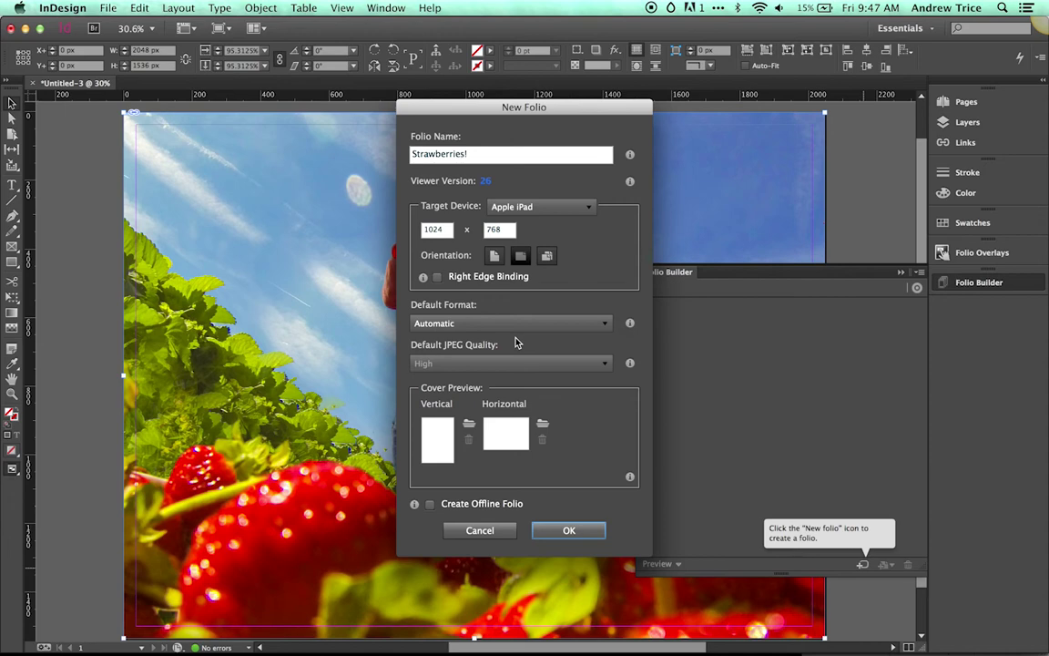
# Set strawberries-flat.jpg as the horizontal cover, create the folio and open it
pyautogui.click(542, 424)
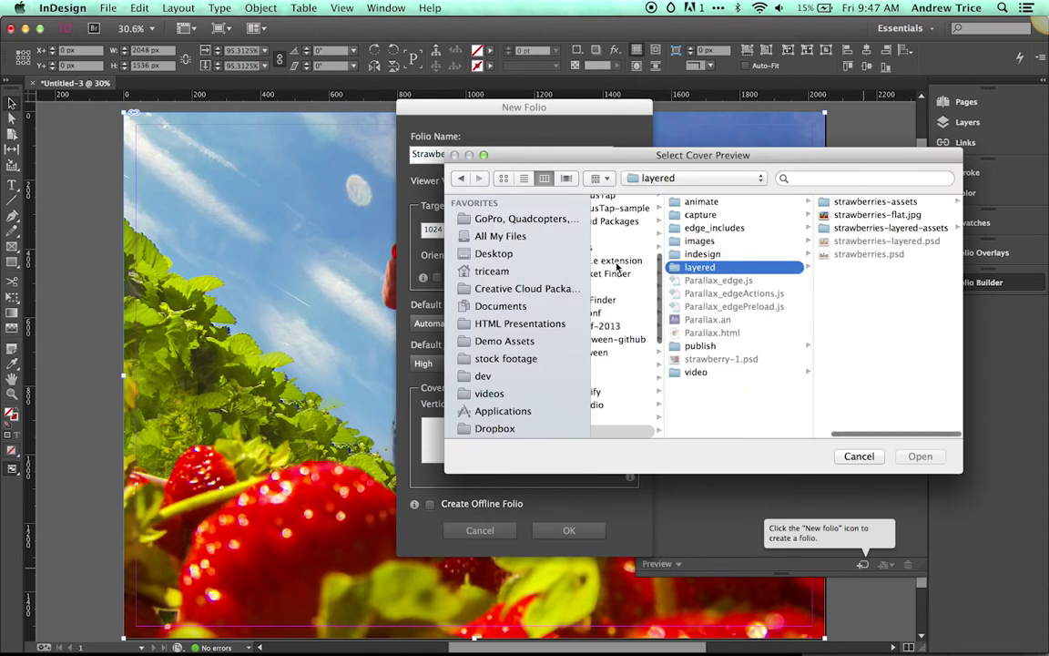
pyautogui.click(872, 215)
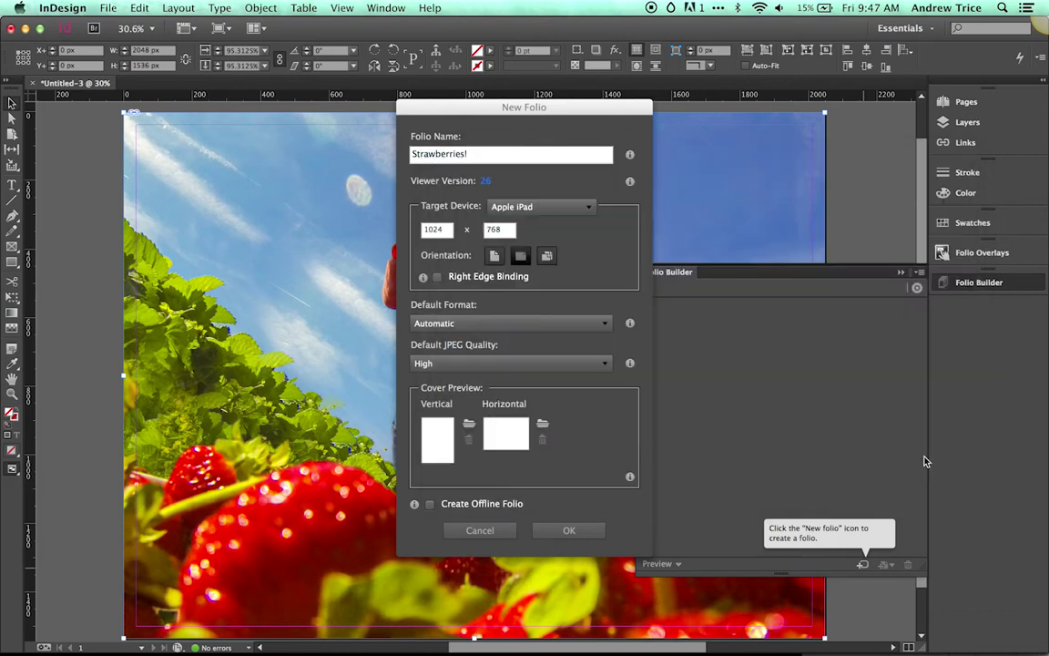
pyautogui.click(919, 456)
pyautogui.click(564, 529)
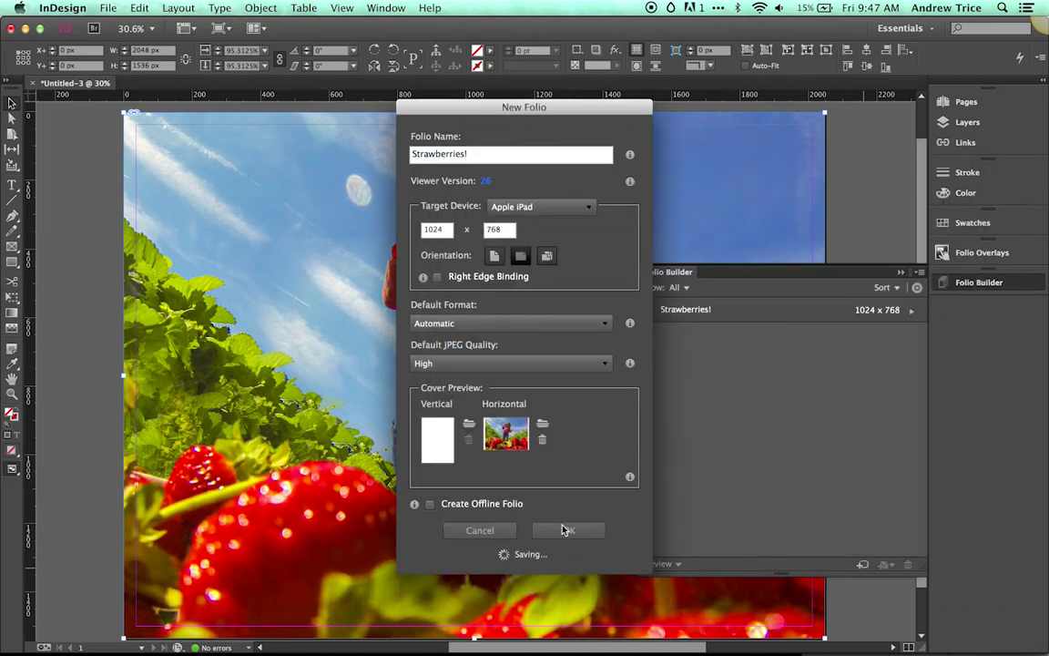
pyautogui.doubleClick(728, 314)
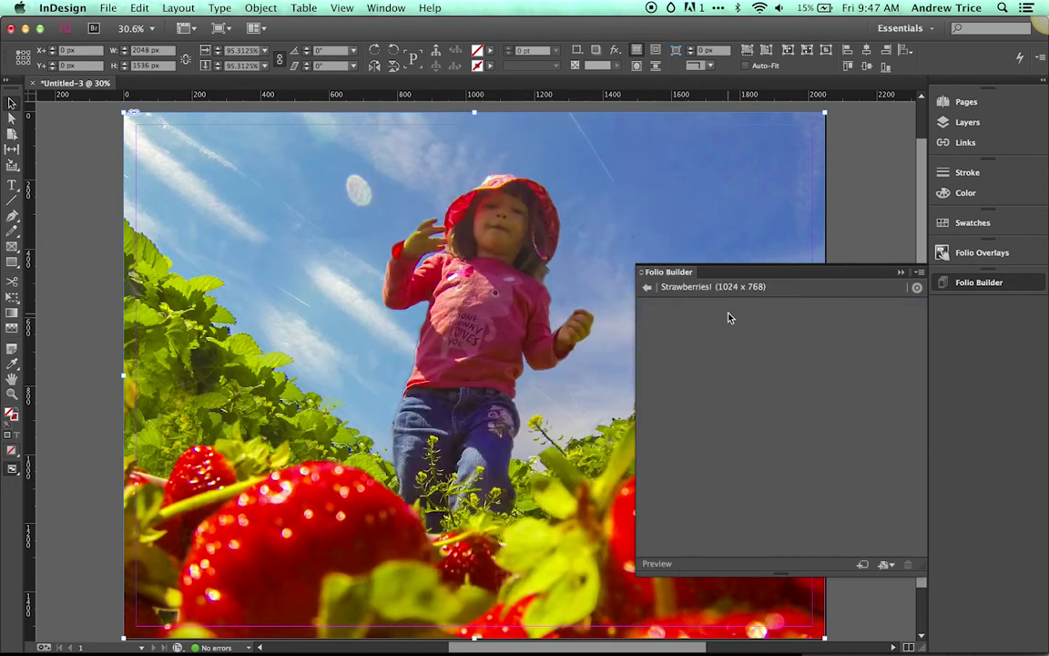
# Add the open document as an article named Strawberry Article and agree to save it first
pyautogui.click(886, 567)
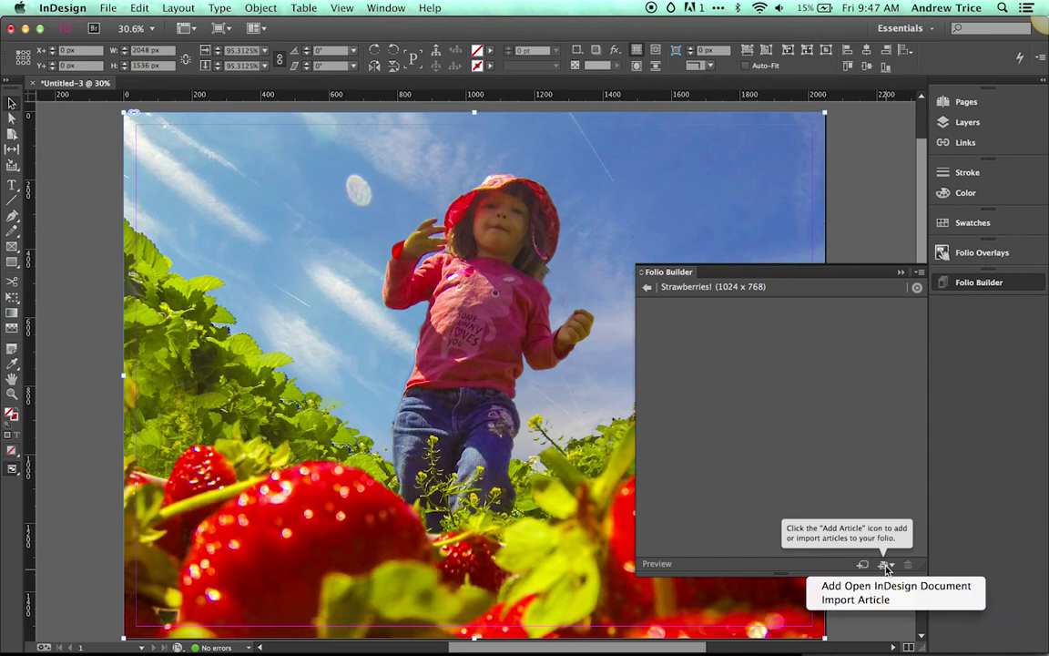
pyautogui.click(881, 585)
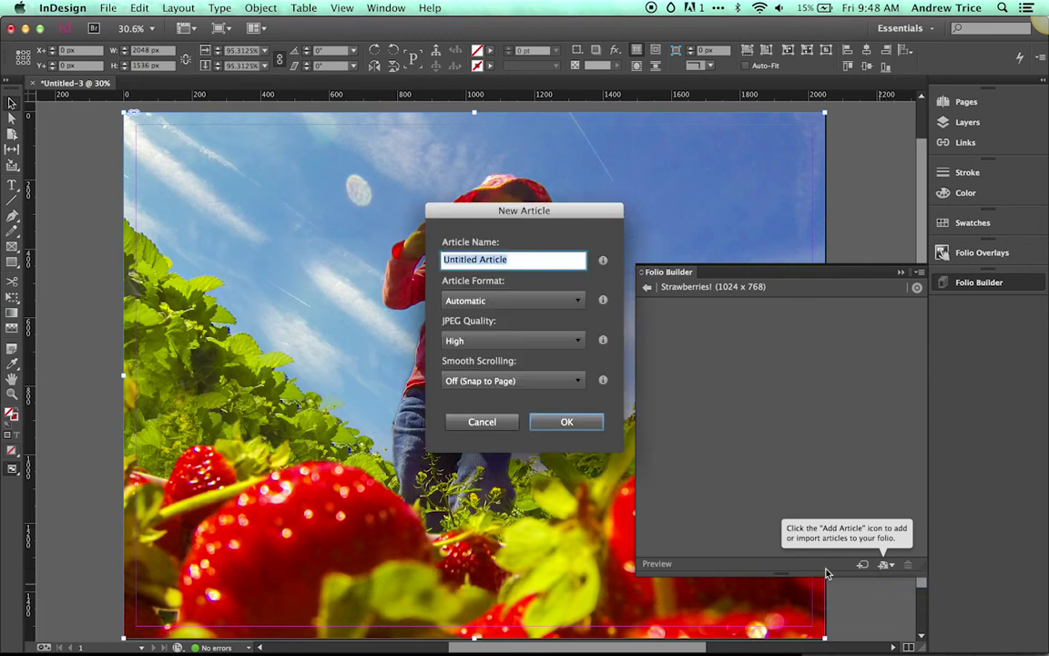
pyautogui.press('Right')
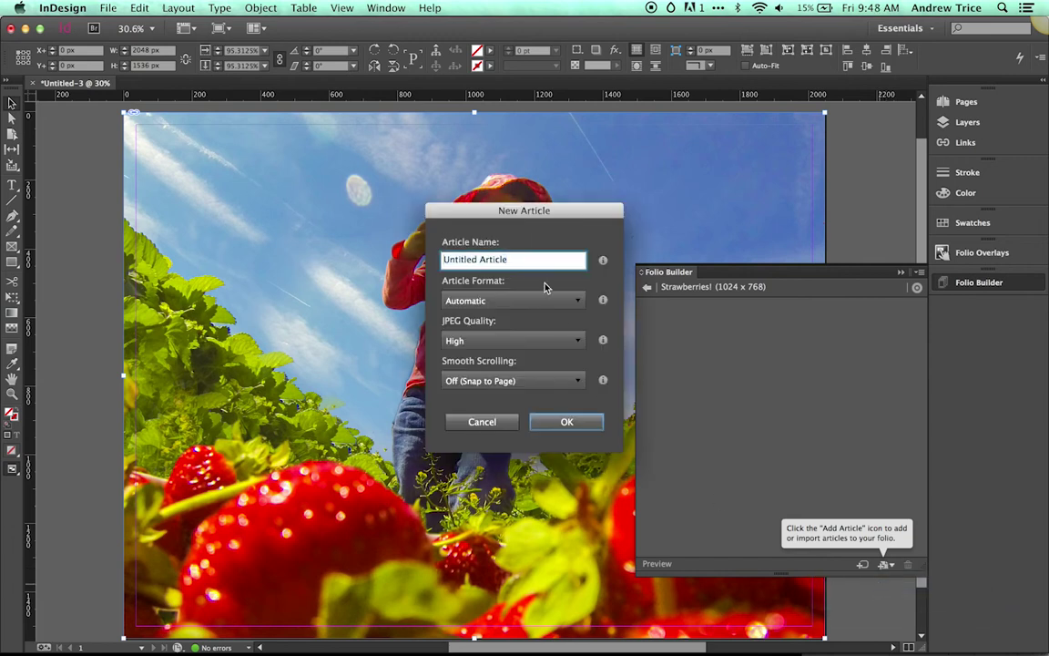
pyautogui.hotkey('shift', 'Right')
pyautogui.hotkey('shift', 'Right')
pyautogui.hotkey('shift', 'Right')
pyautogui.write('Strawberry')
pyautogui.click(590, 425)
pyautogui.click(602, 363)
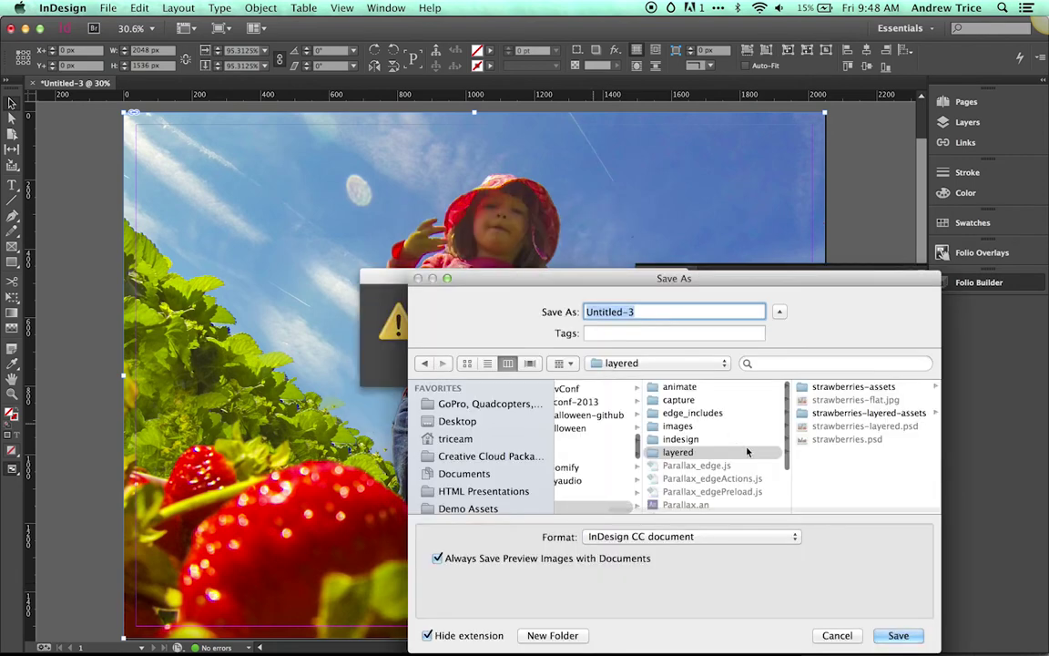
# Save the document as strawberry.indd in the indesign folder, replacing the existing file
pyautogui.click(774, 439)
pyautogui.click(829, 389)
pyautogui.press('Return')
pyautogui.click(785, 375)
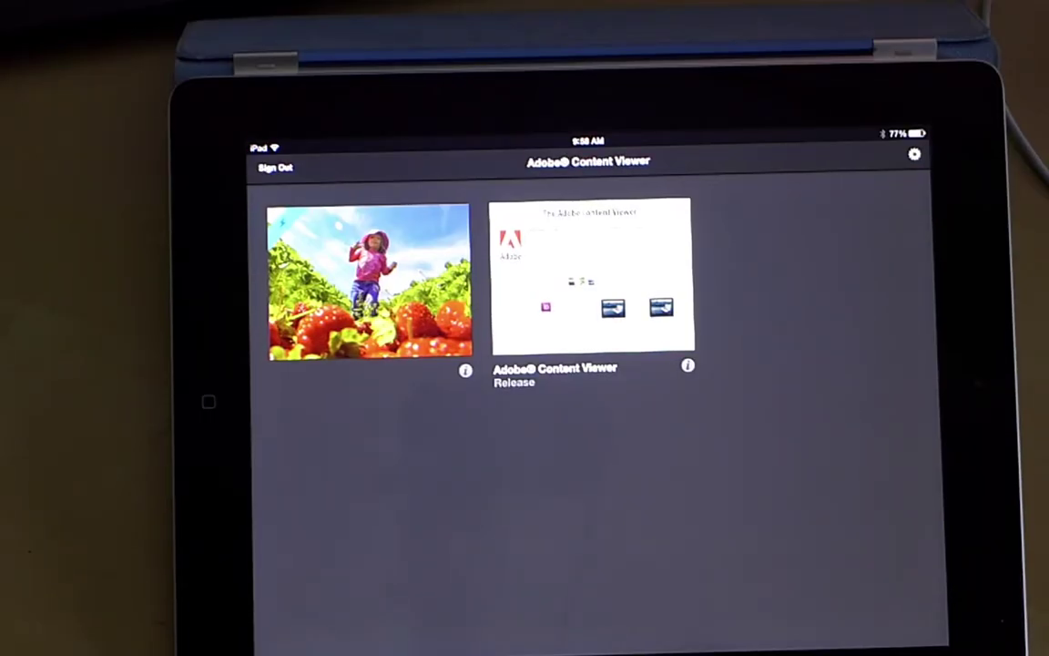
# Open the strawberry folio thumbnail in the iPad's Adobe Content Viewer
pyautogui.click(356, 291)
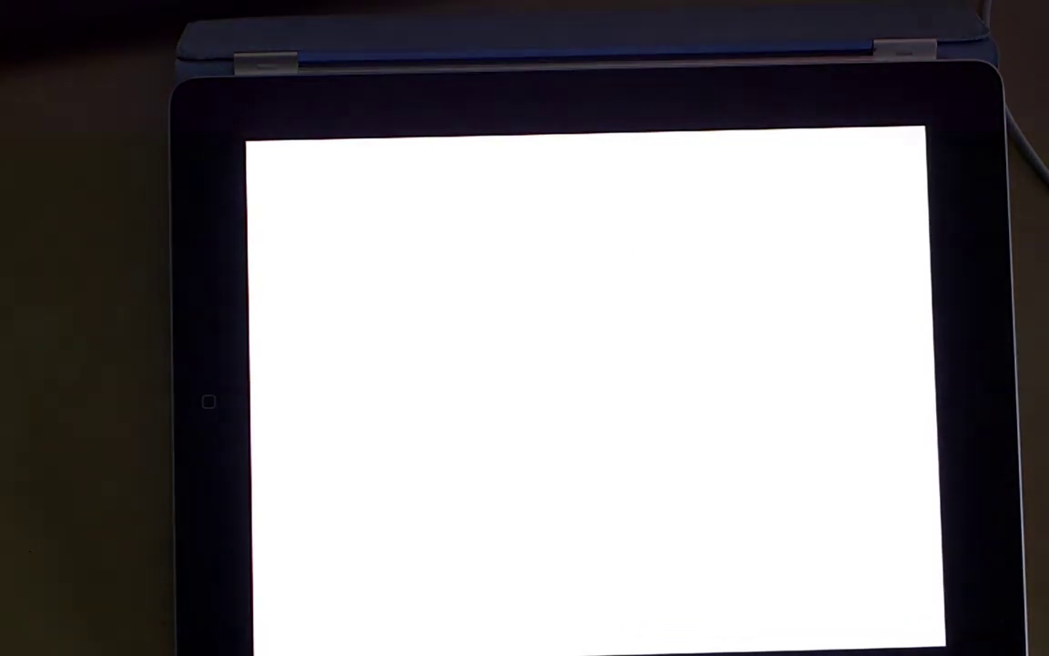